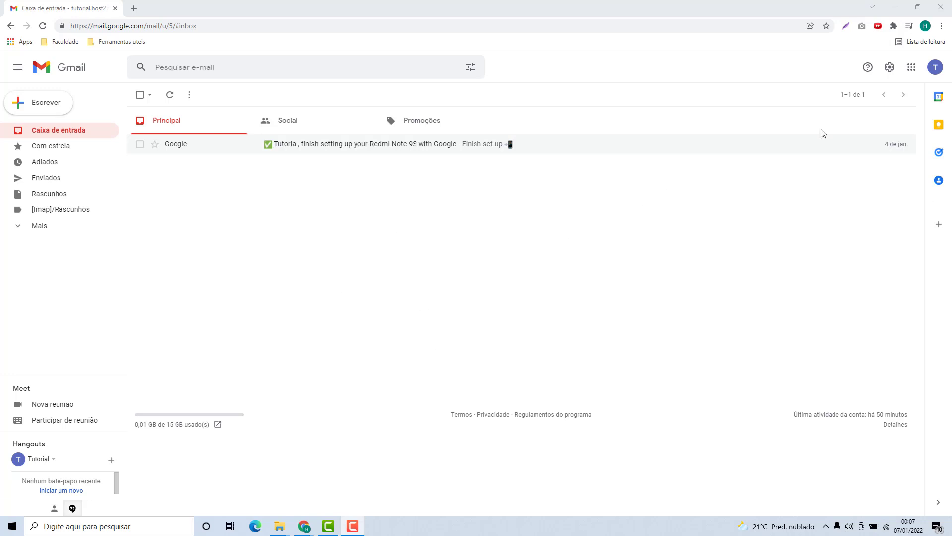
- Open Gmail's full settings on the 'Contas e importação' tab
click(887, 72)
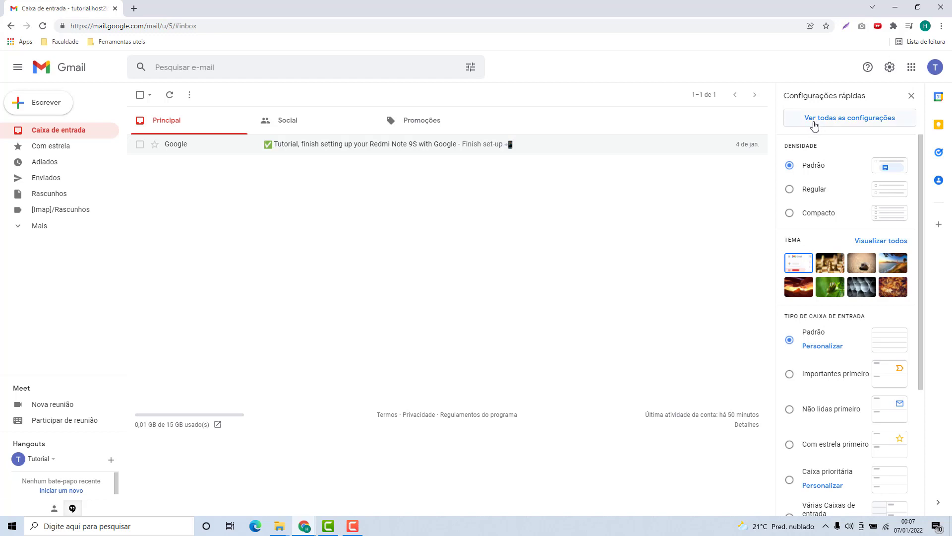
click(849, 124)
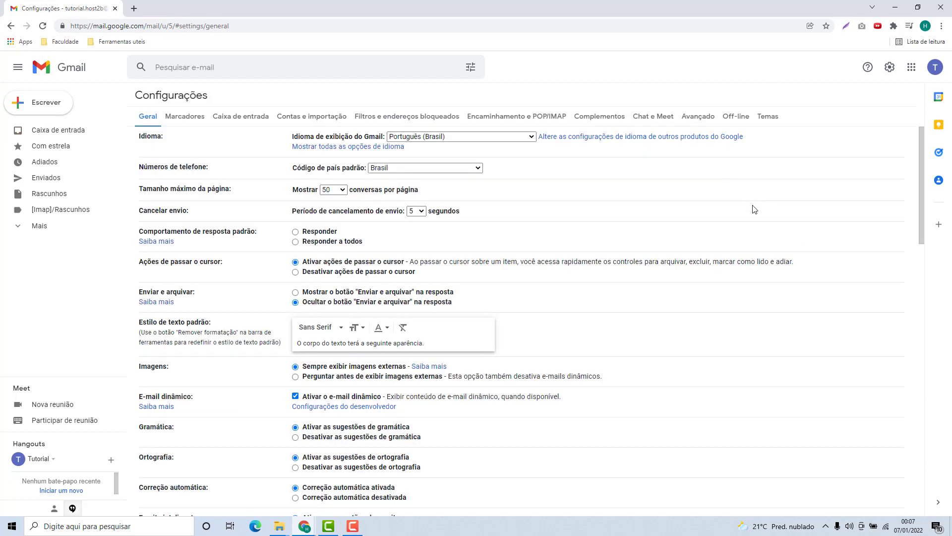
click(312, 122)
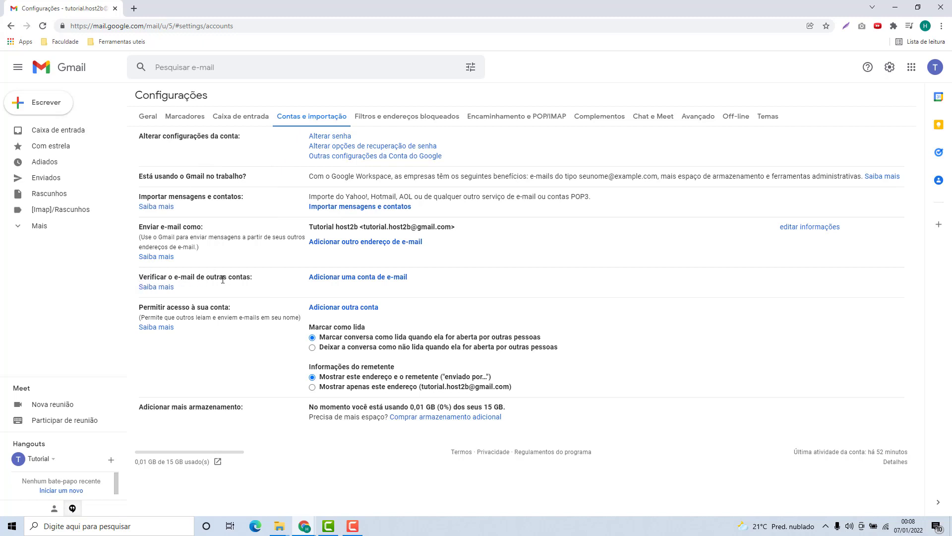
click(358, 277)
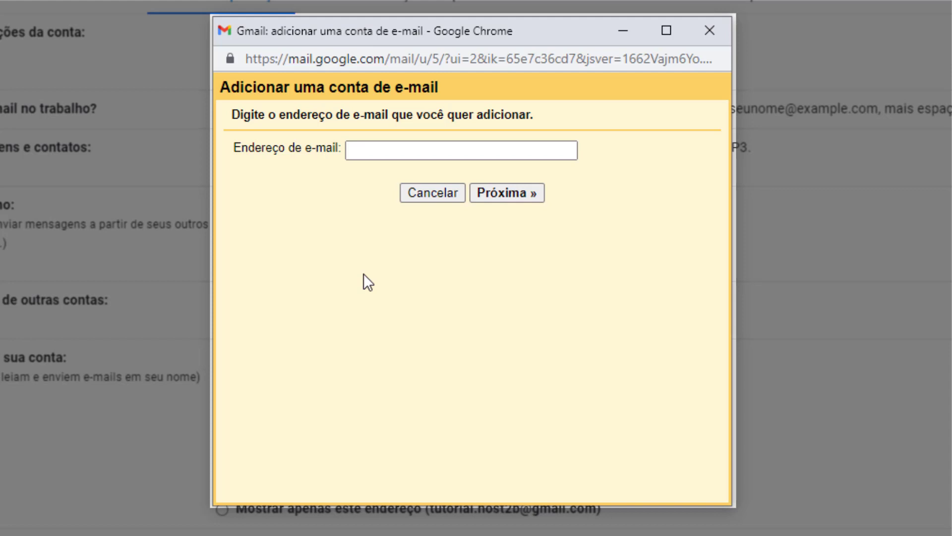
click(423, 157)
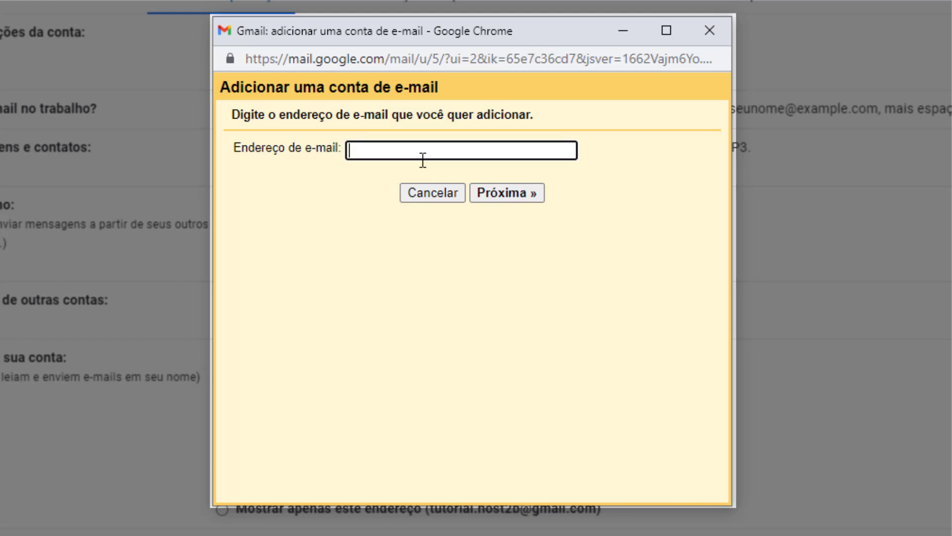
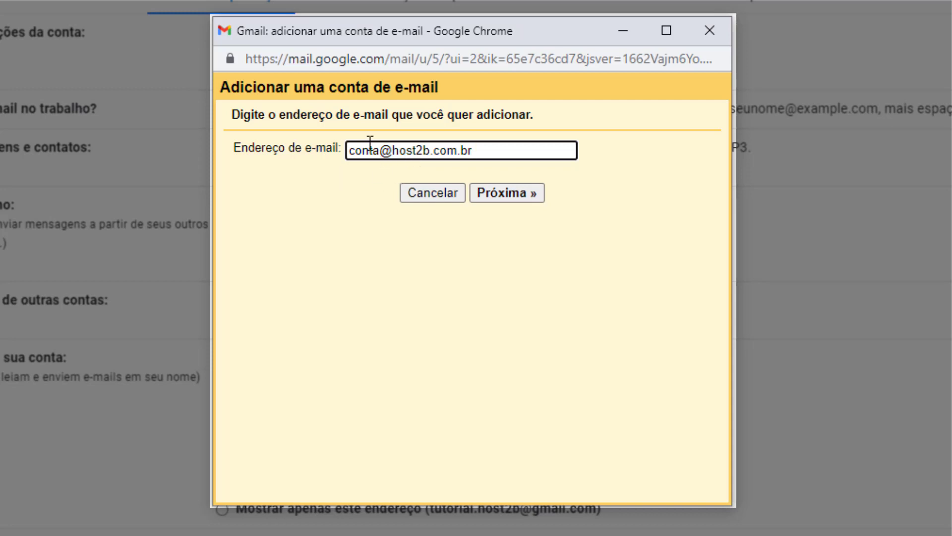
click(502, 198)
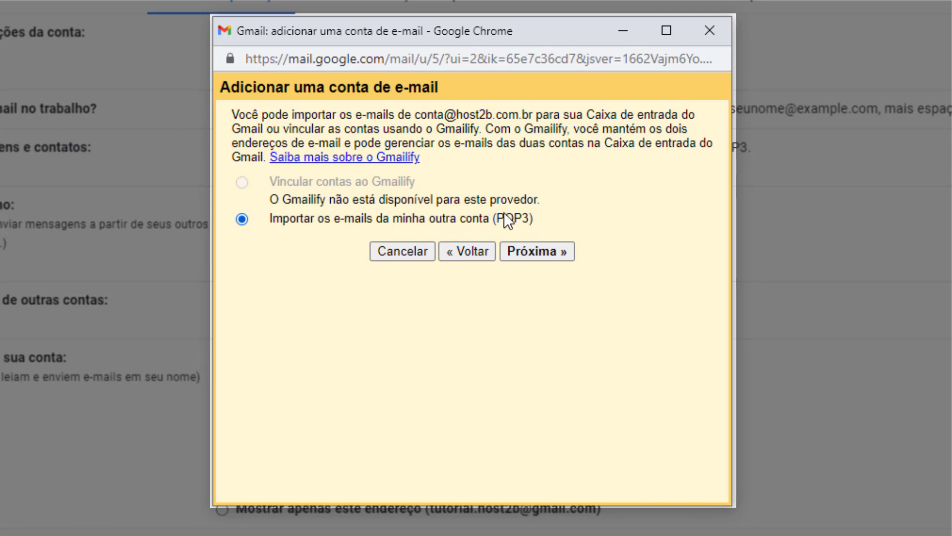
click(534, 251)
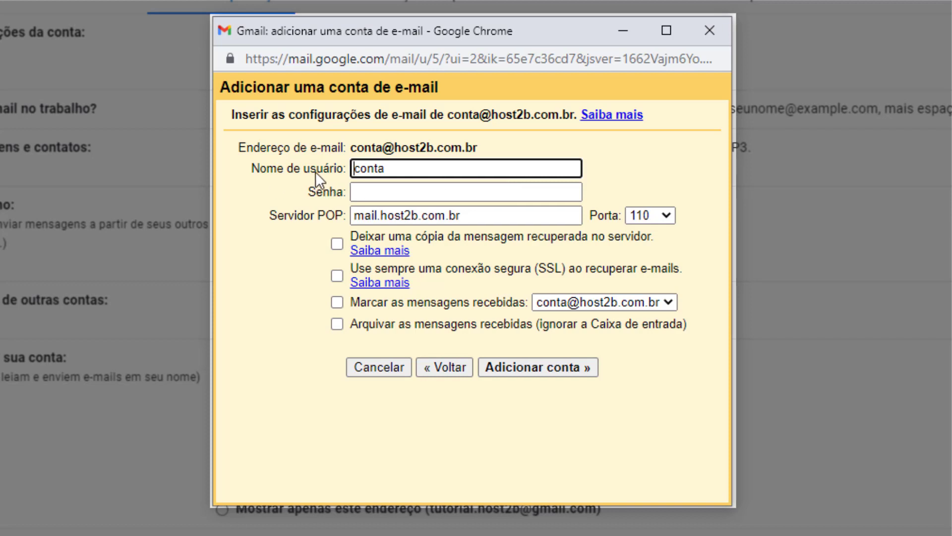
click(406, 175)
text(@host2b.com.br)
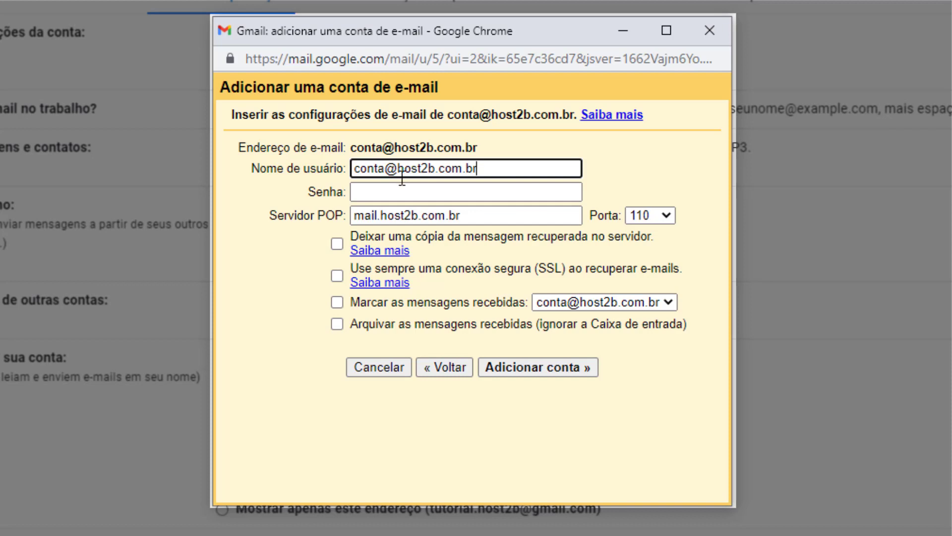
click(434, 193)
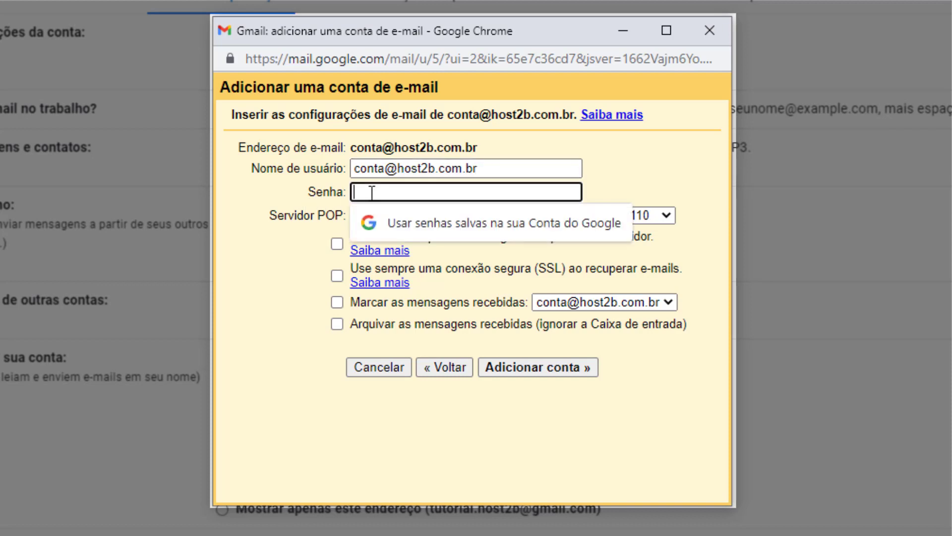
text(12345678901234)
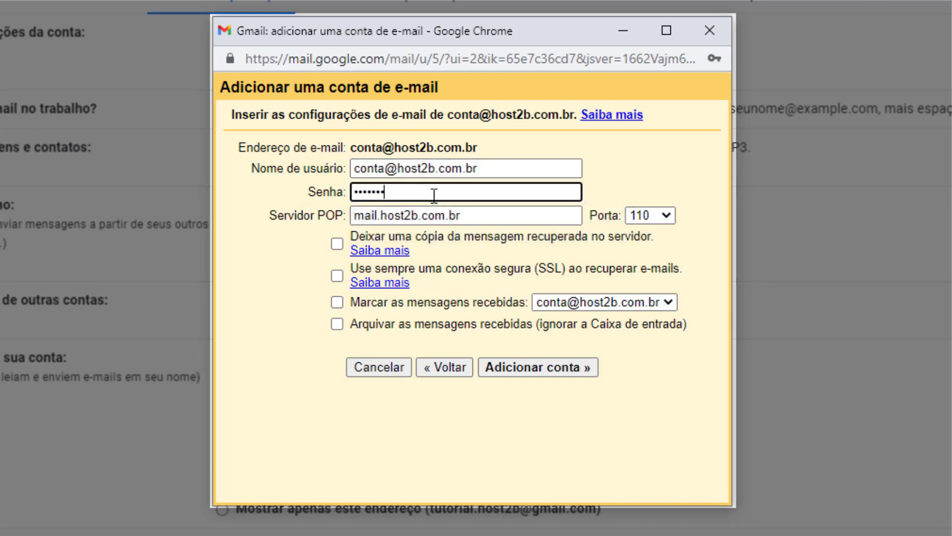
text(56)
click(358, 216)
double_click(359, 216)
click(360, 219)
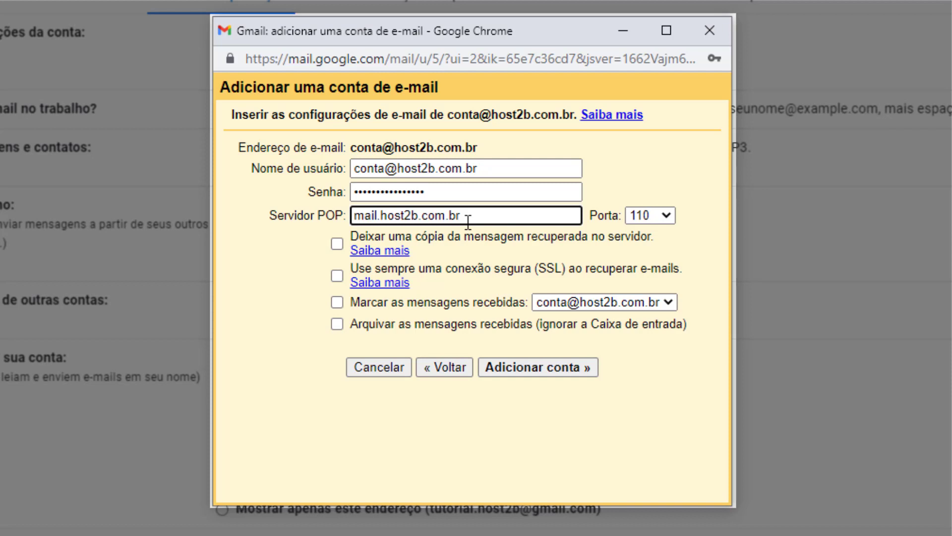
- Set the POP port to 995, leave keeping a copy on the server off, and add the account
triple_click(468, 222)
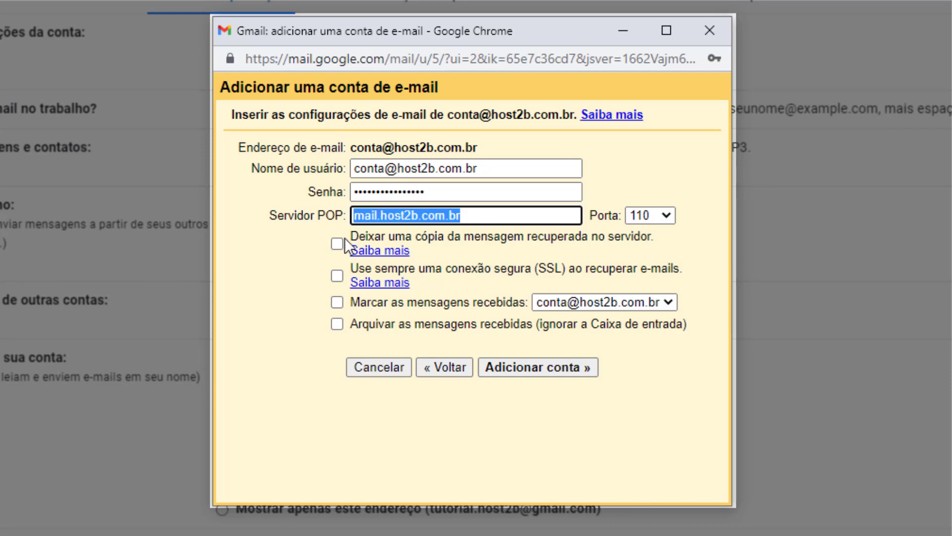
click(468, 217)
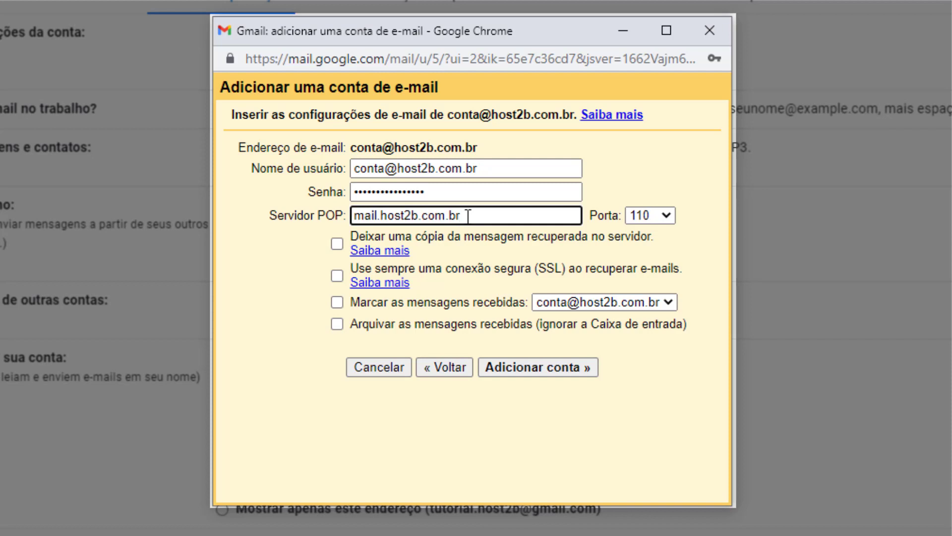
click(639, 218)
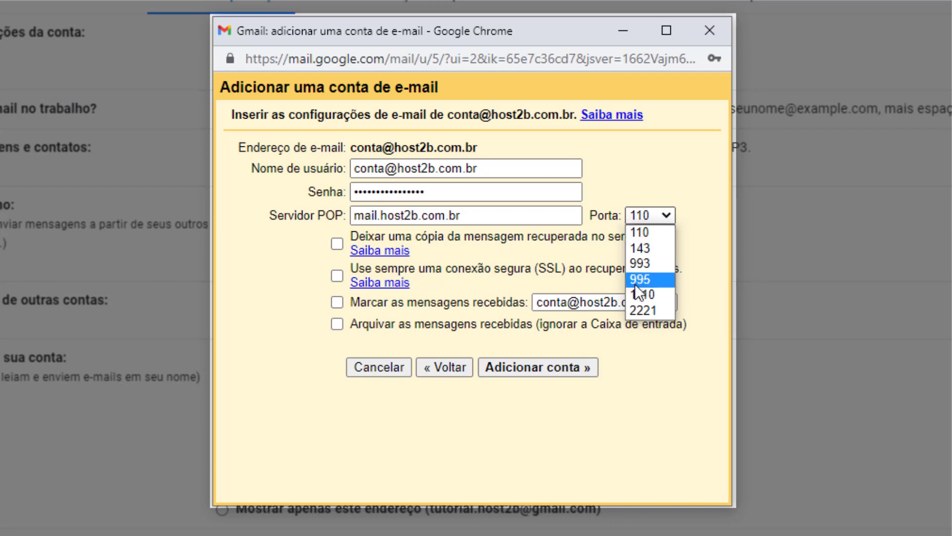
click(638, 279)
click(639, 238)
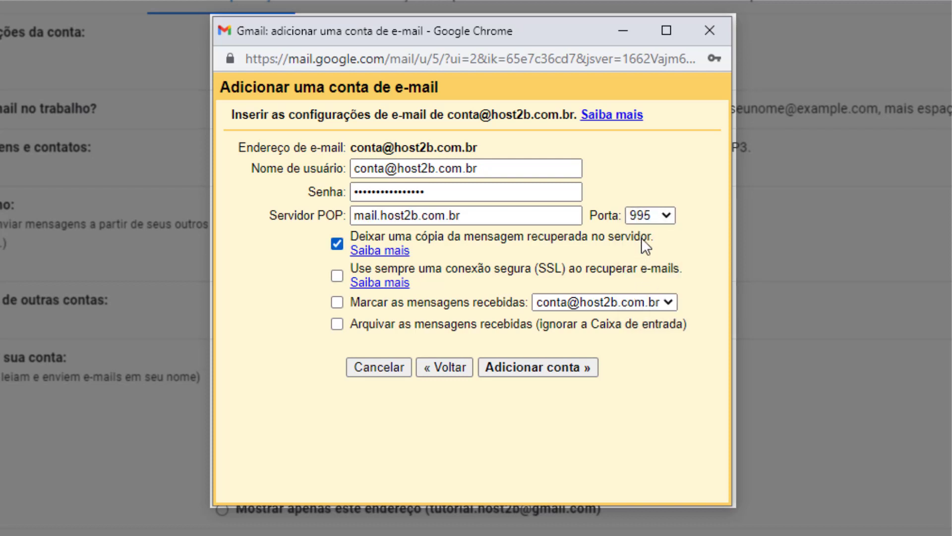
click(635, 231)
click(531, 367)
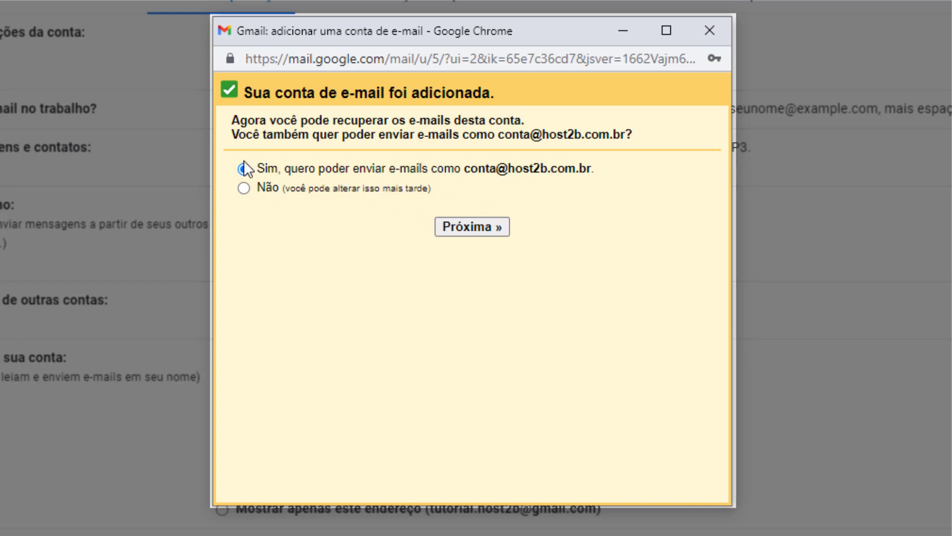
- Replace the sender name with the user's own name and advance to the SMTP step
click(462, 233)
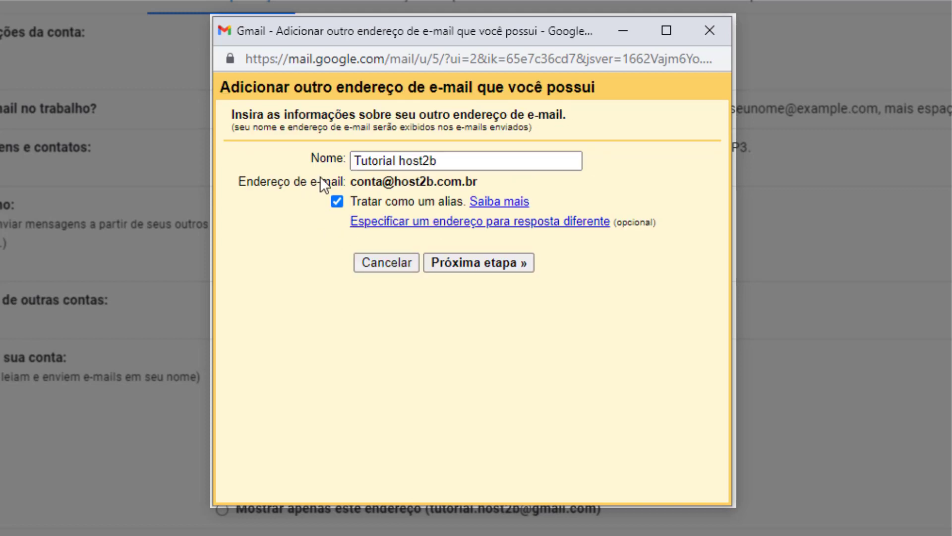
triple_click(394, 166)
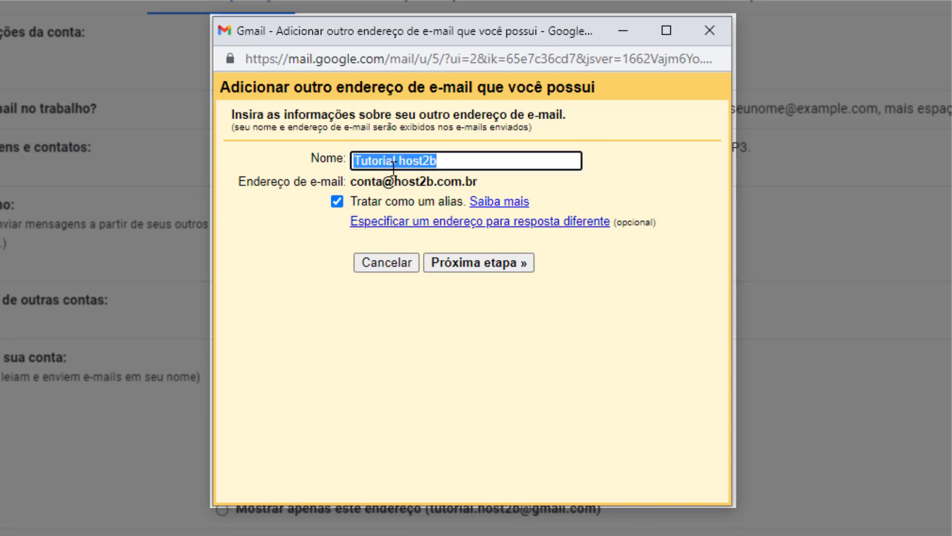
text(F)
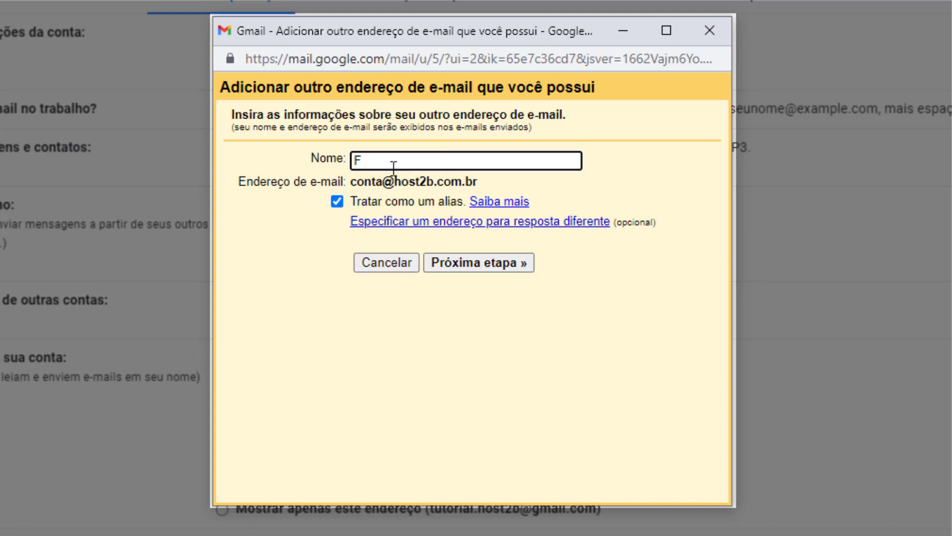
text(ernando)
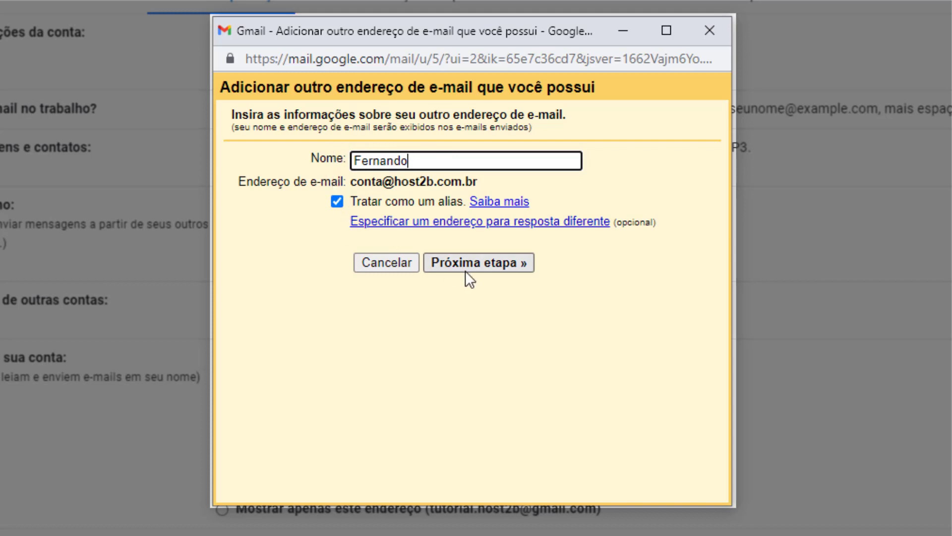
click(478, 264)
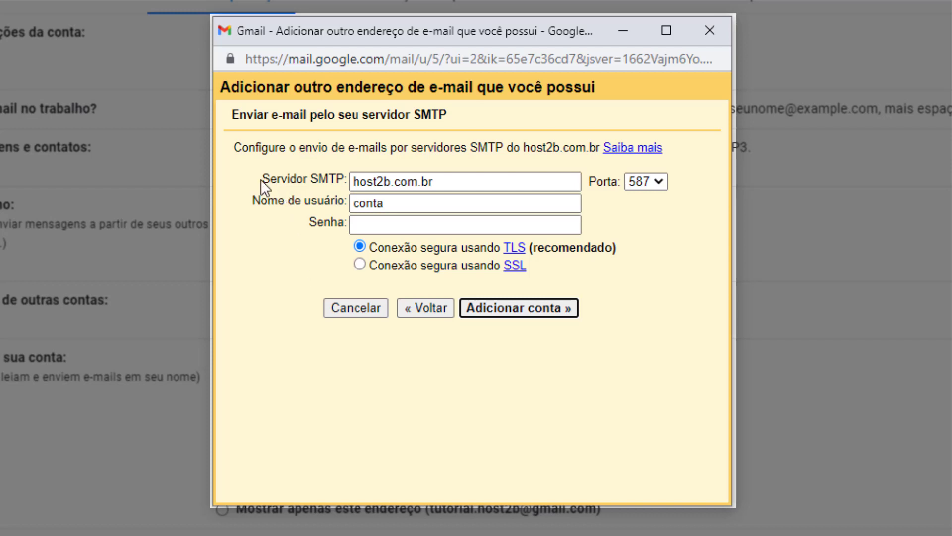
triple_click(353, 182)
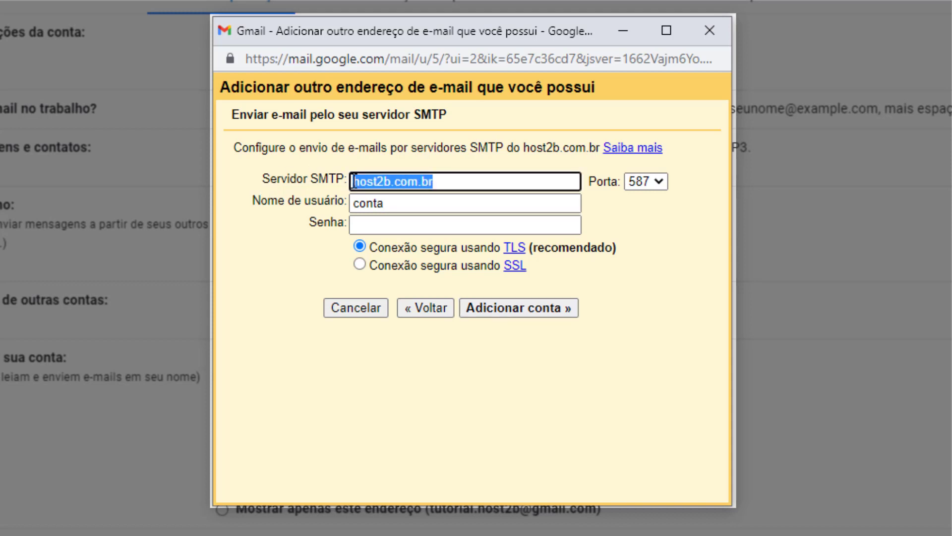
text(mai)
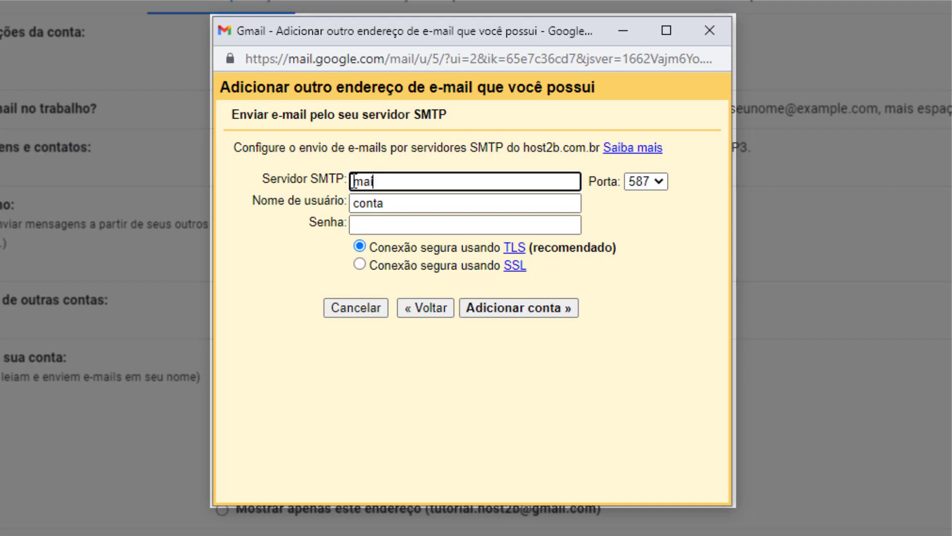
text(l.host2b.com.br)
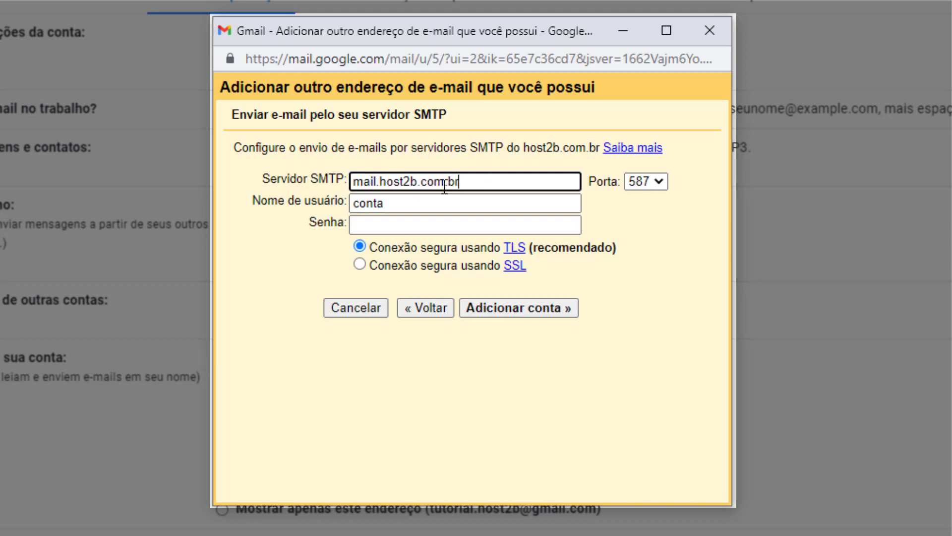
click(383, 205)
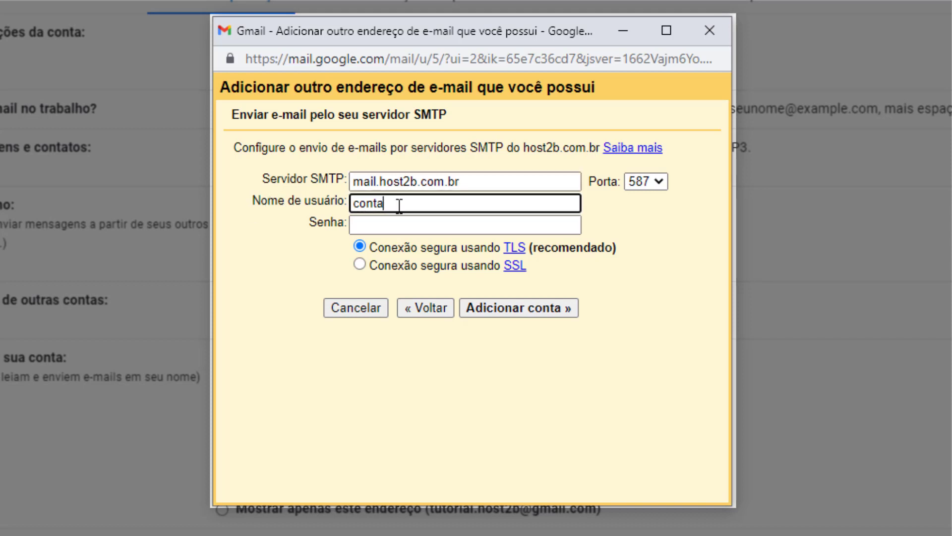
text(@host2b.com.br)
click(357, 226)
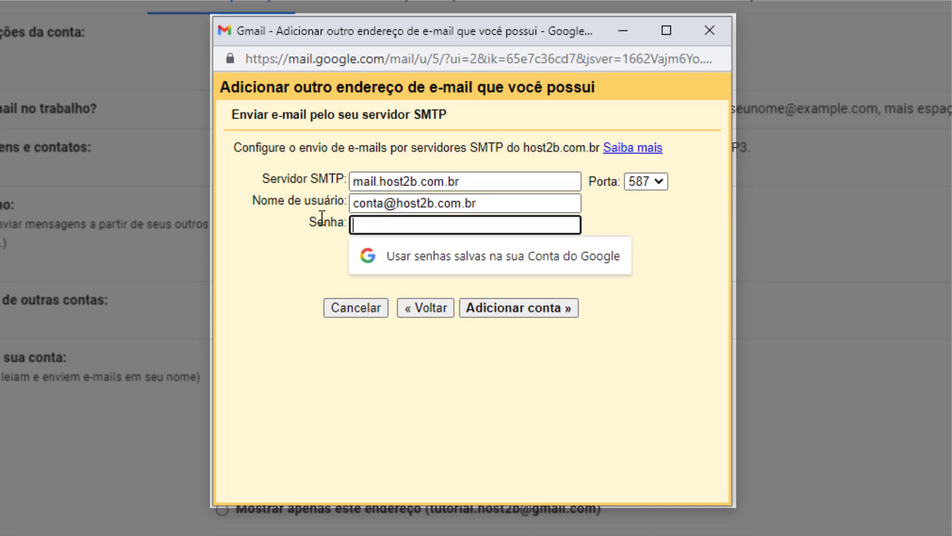
text(••••••••••••)
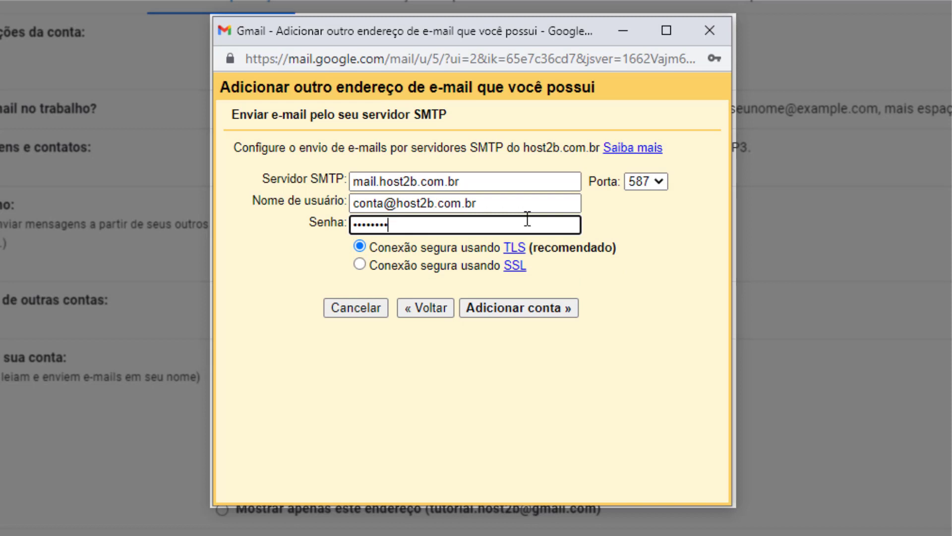
text(••••)
click(517, 313)
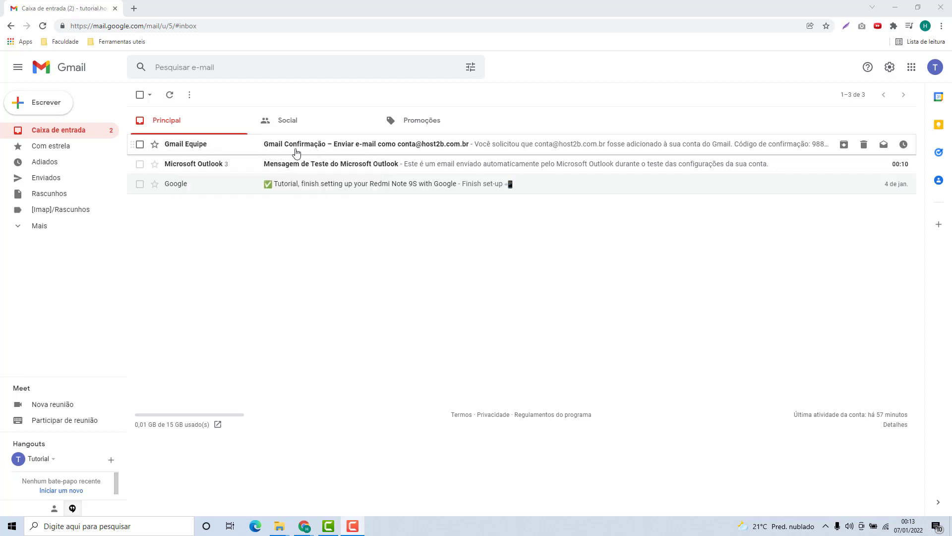
- Open the 'Gmail Confirmação' email and follow its confirmation link
click(212, 148)
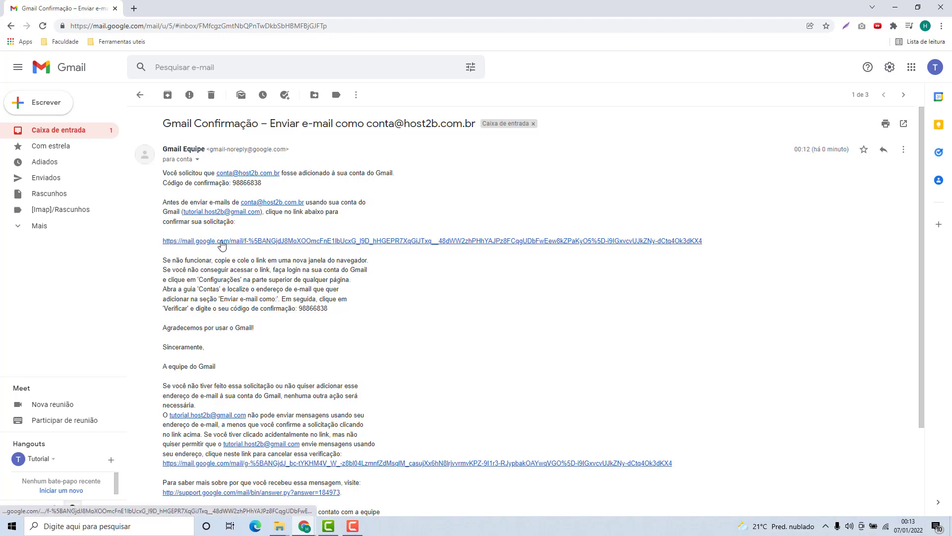
click(215, 242)
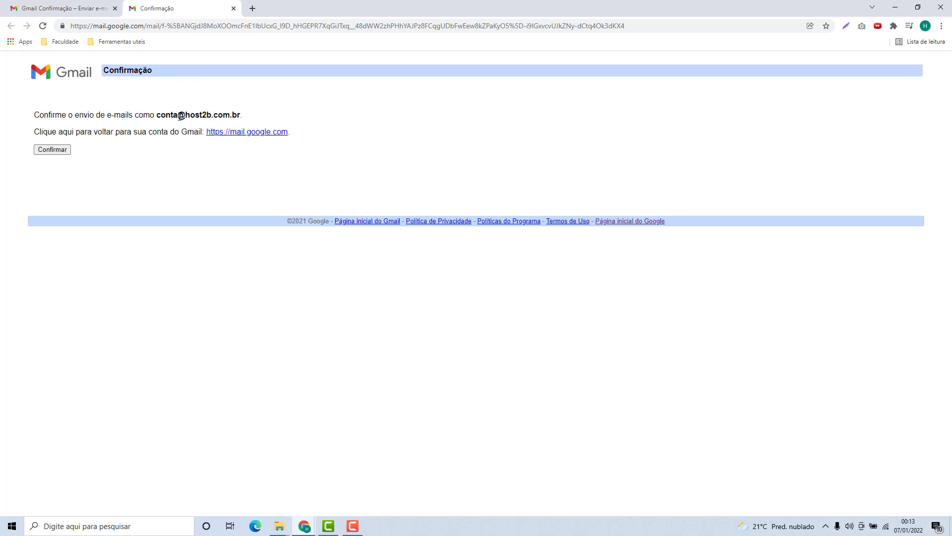
click(56, 151)
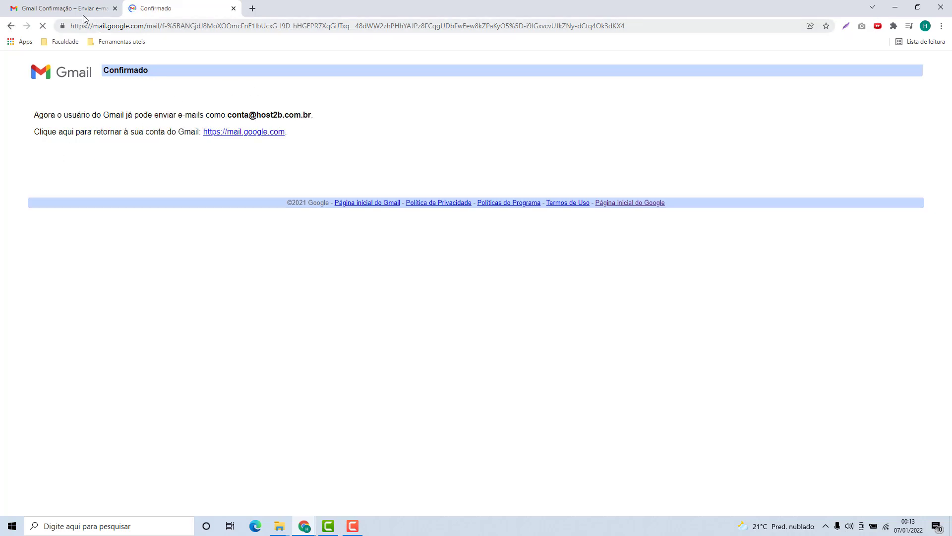
click(82, 14)
click(71, 135)
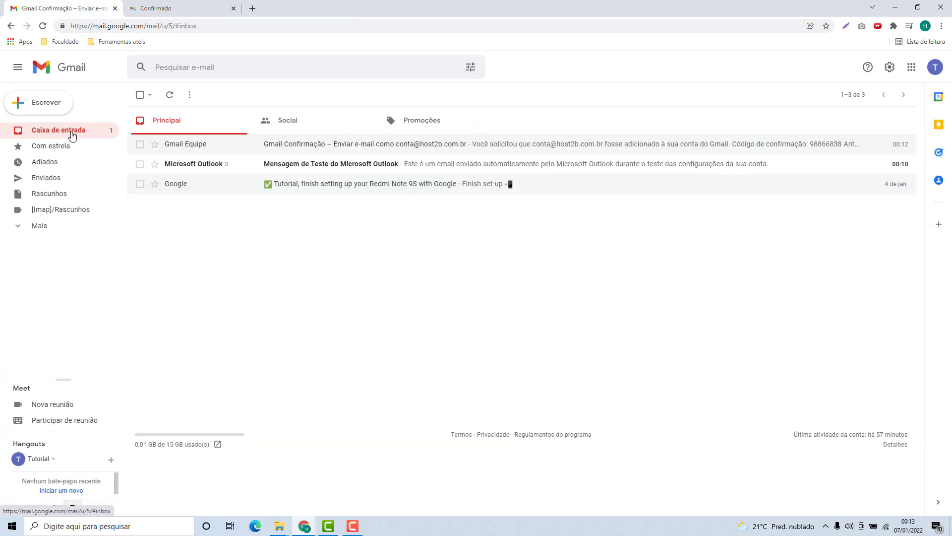